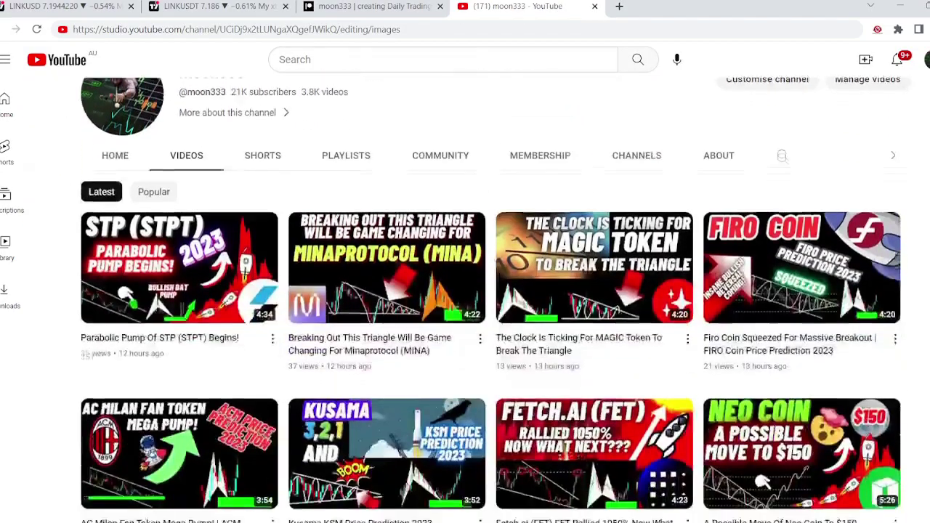
Scroll the channel's Videos list down to the Chainlink LINK Price Prediction 2023 thumbnail
scroll(491, 314, down, 7)
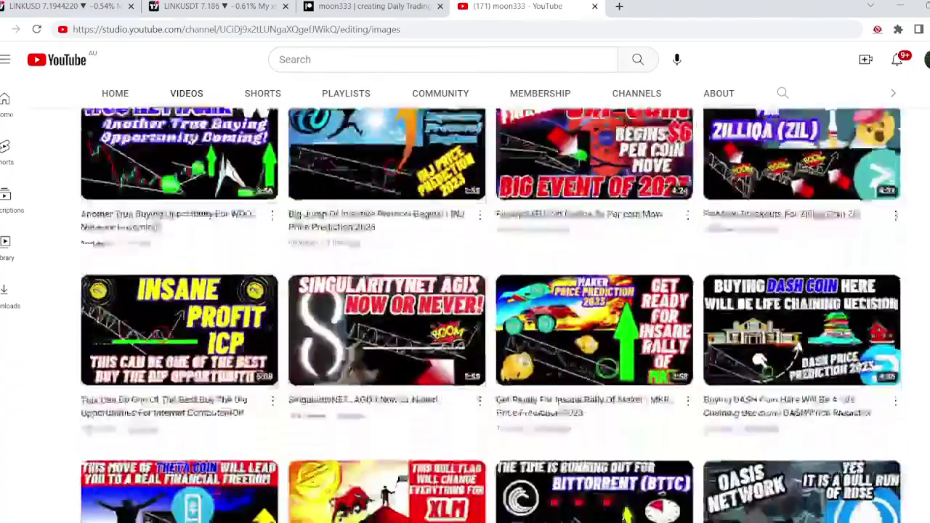
scroll(738, 414, down, 3)
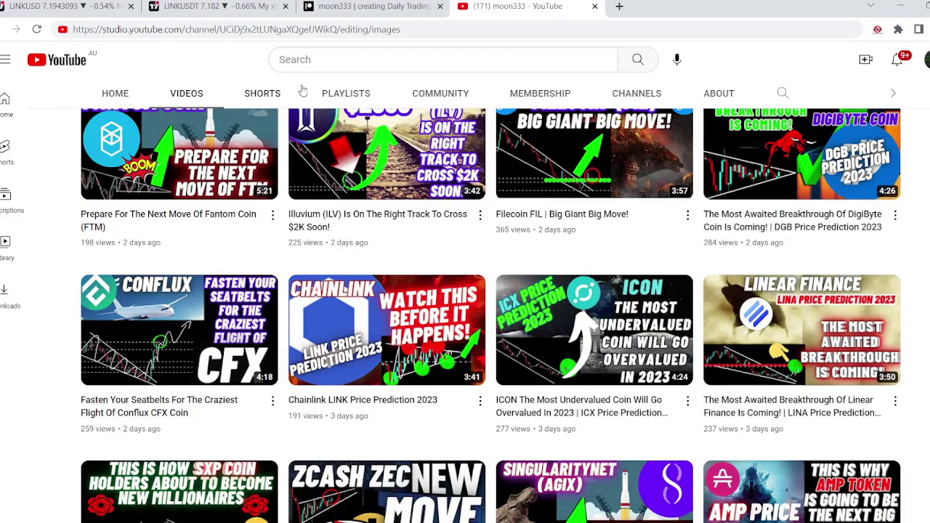
Zoom into the LINKUSDT daily triangle and nudge its falling trendline's upper-left point to about 7.9
click(198, 5)
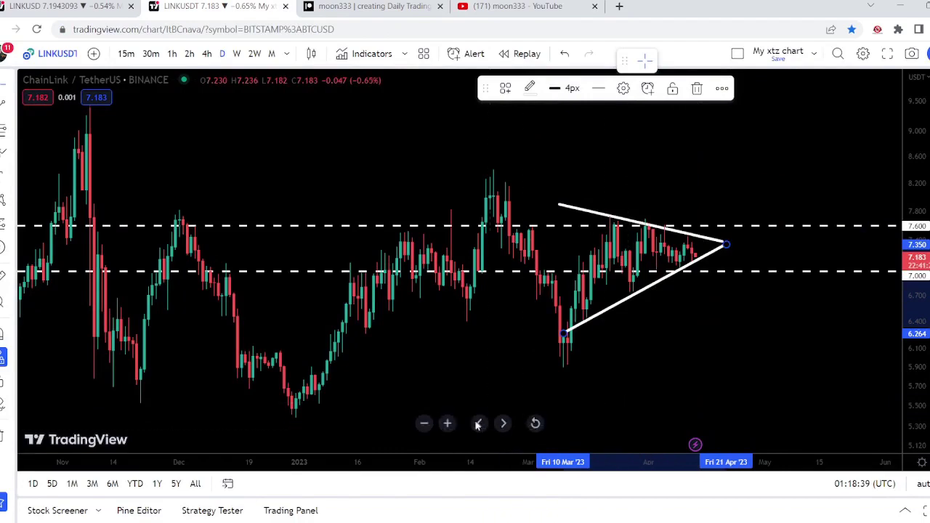
click(447, 423)
click(447, 423)
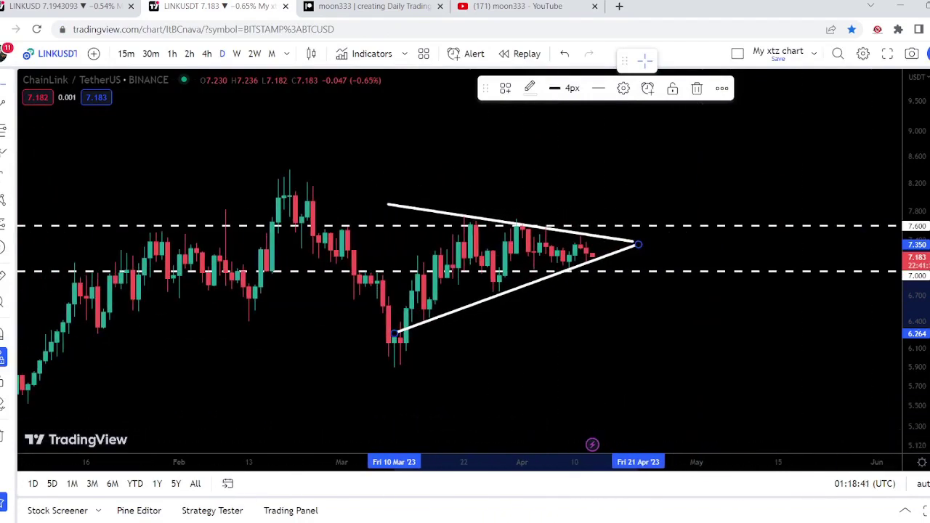
drag(390, 208, 390, 204)
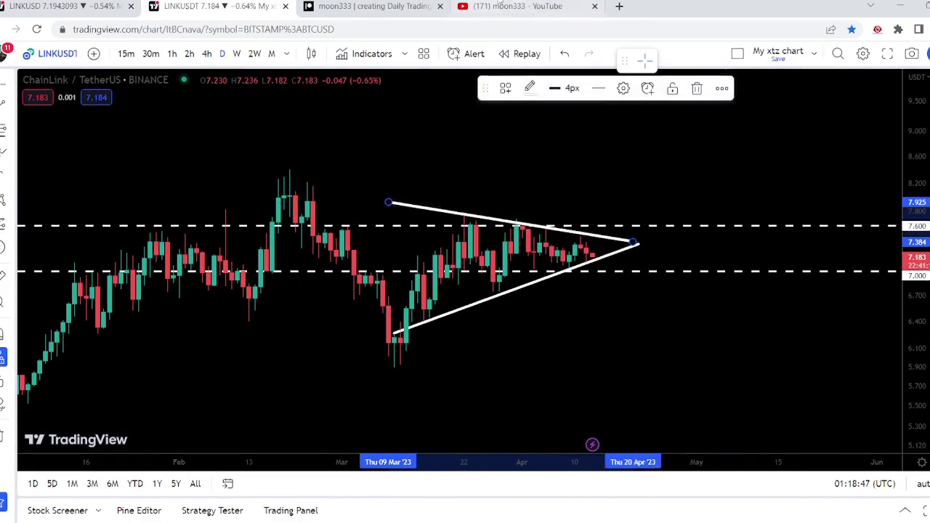
click(509, 6)
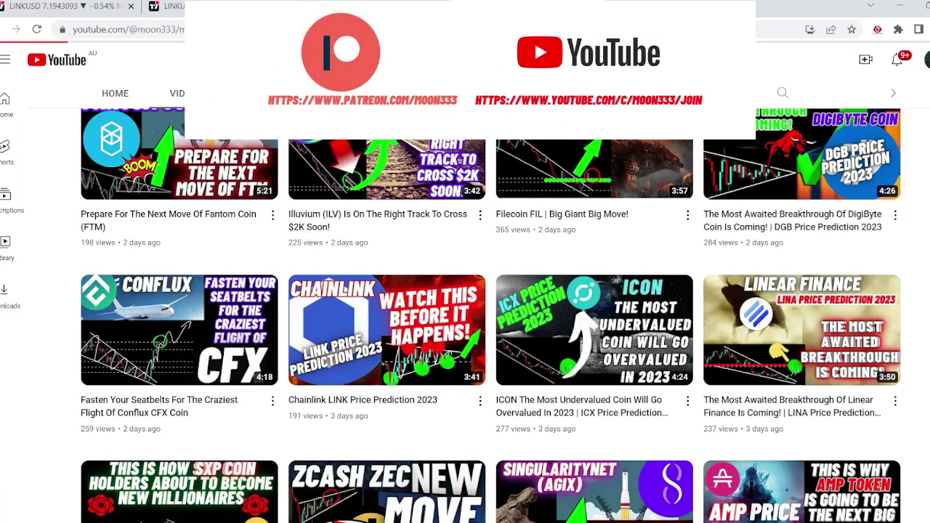
Browse down the Membership tab's members-only posts, including the IRISnet and Terra (LUNA) Gartley setups
scroll(811, 206, down, 15)
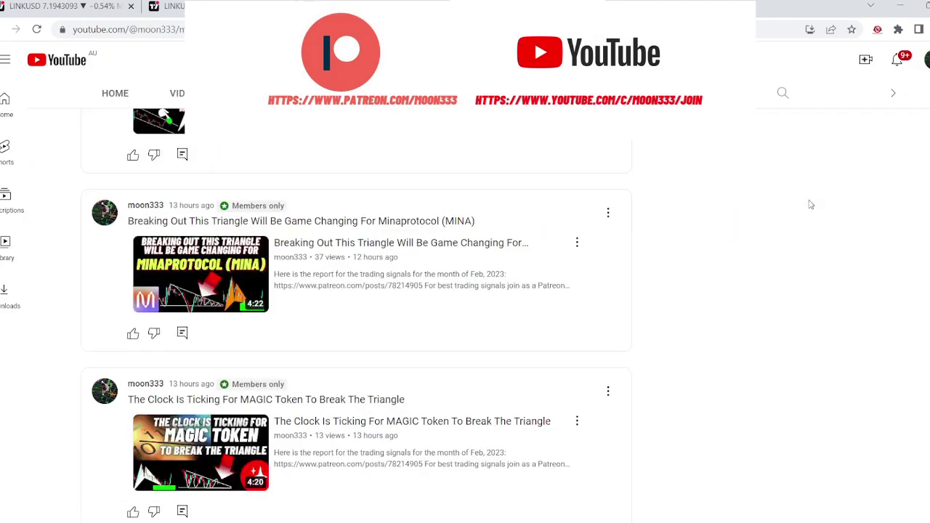
scroll(811, 206, down, 1)
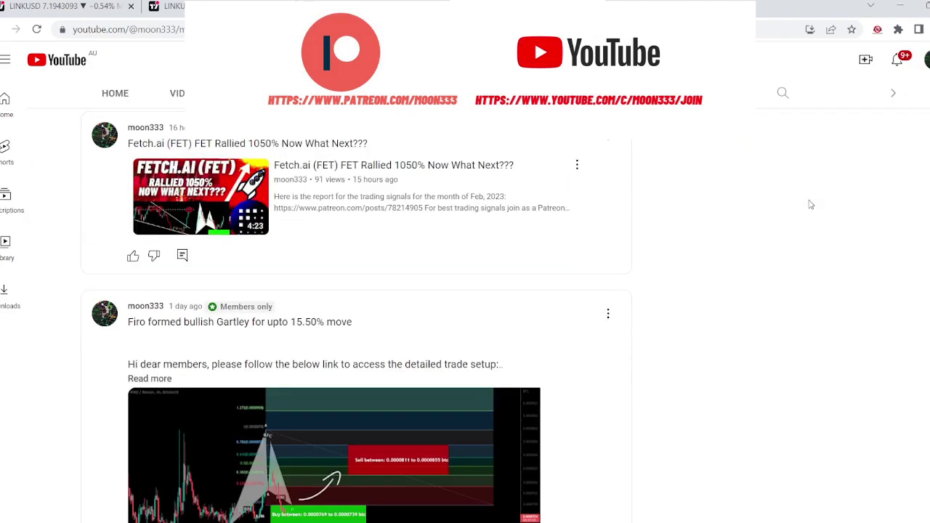
scroll(810, 205, down, 10)
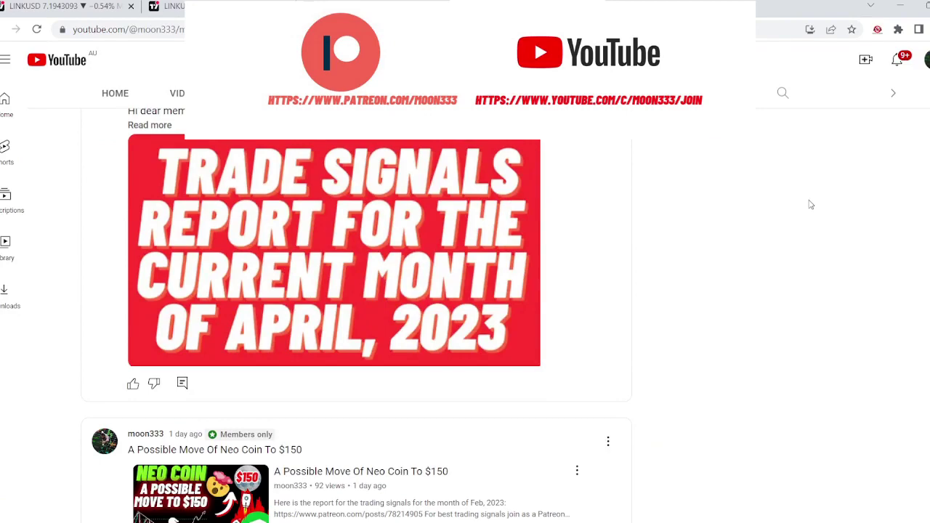
scroll(811, 205, down, 20)
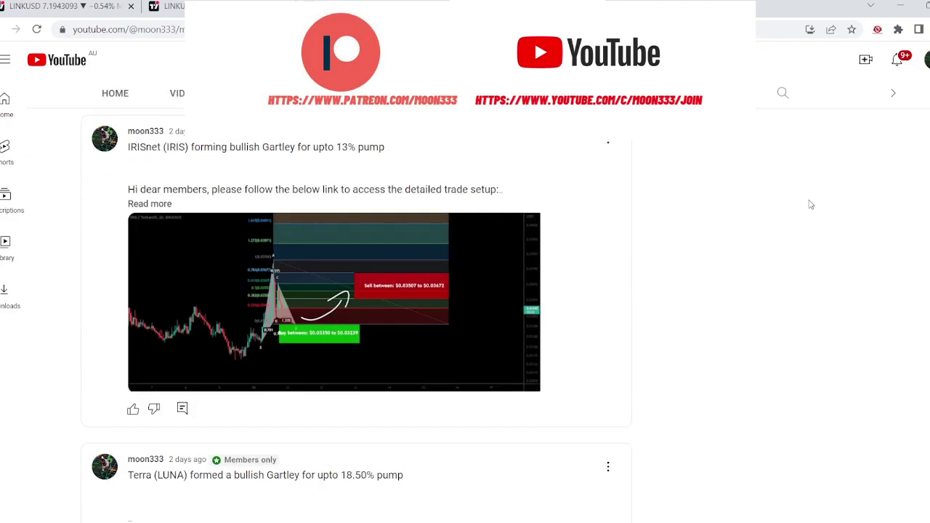
scroll(811, 205, down, 5)
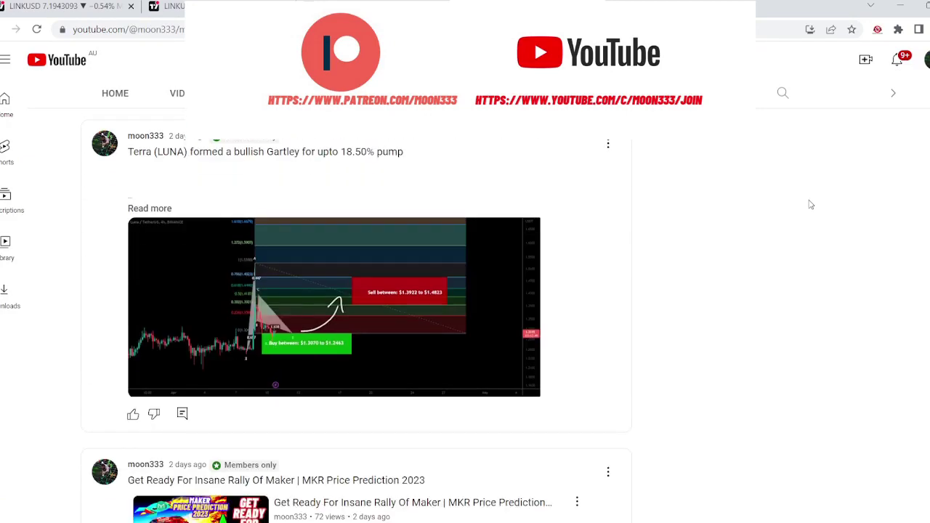
scroll(811, 204, down, 15)
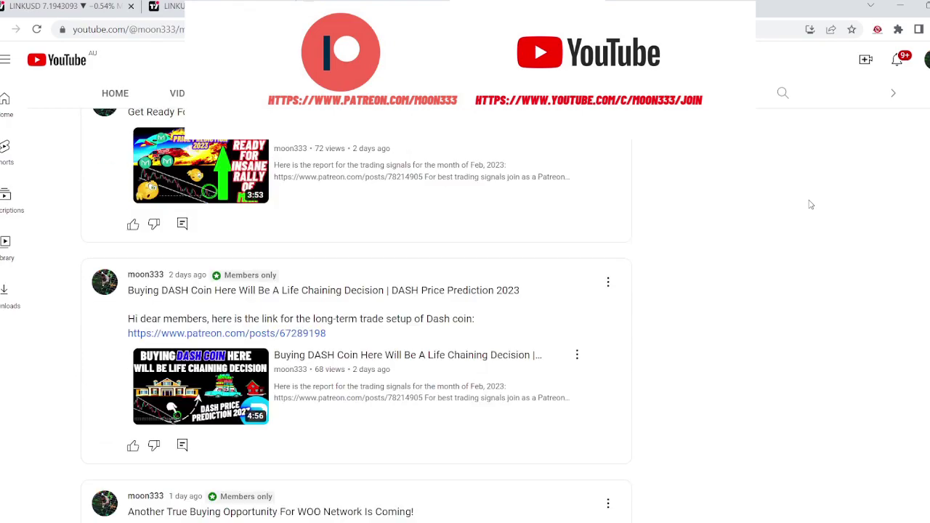
scroll(811, 205, down, 10)
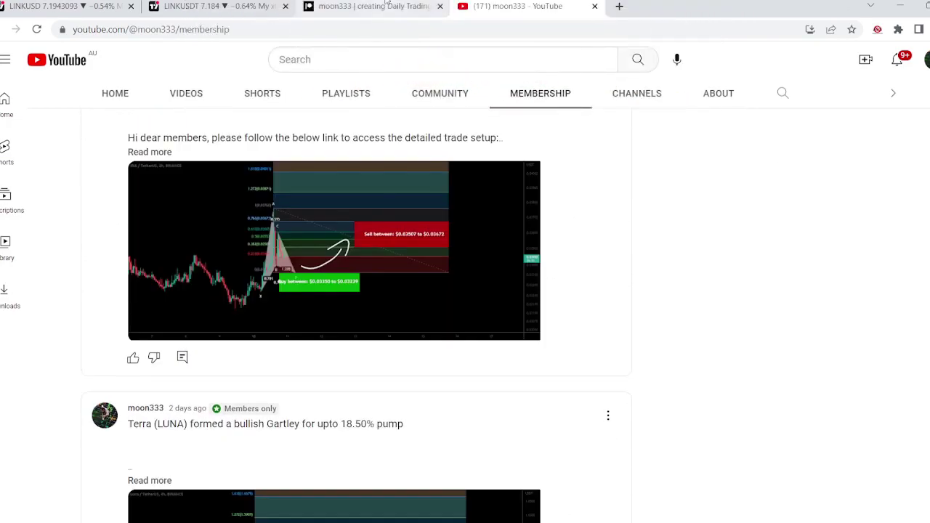
click(388, 6)
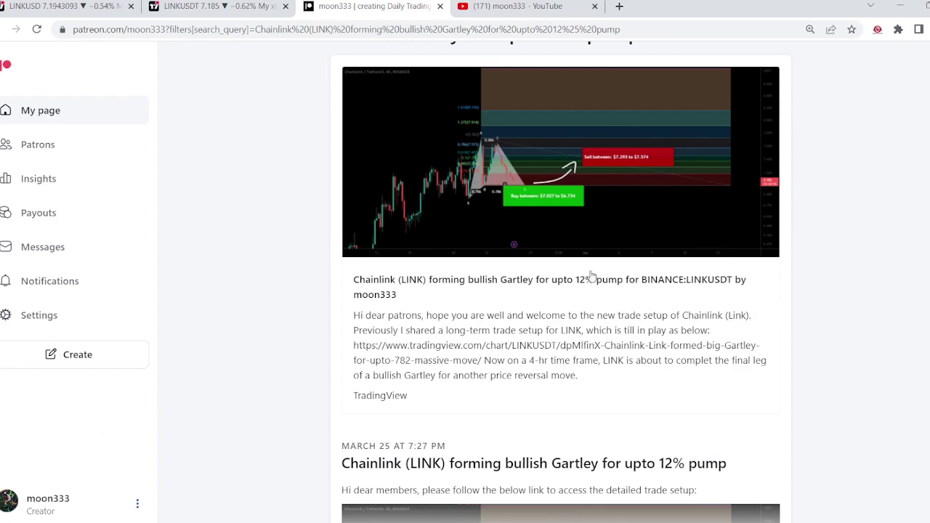
Open the Chainlink (LINK) Gartley post's chart as a TradingView idea in a new tab
click(549, 225)
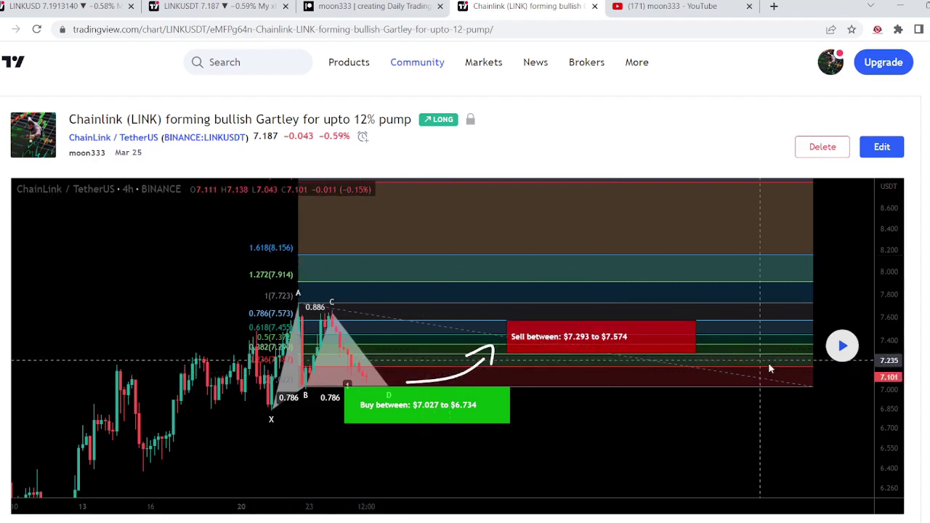
Rescale the Gartley idea chart and load newer bars through Apr 13, showing the 7.293–7.574 sell zone
drag(875, 410, 842, 253)
scroll(857, 254, down, 2)
drag(875, 123, 875, 234)
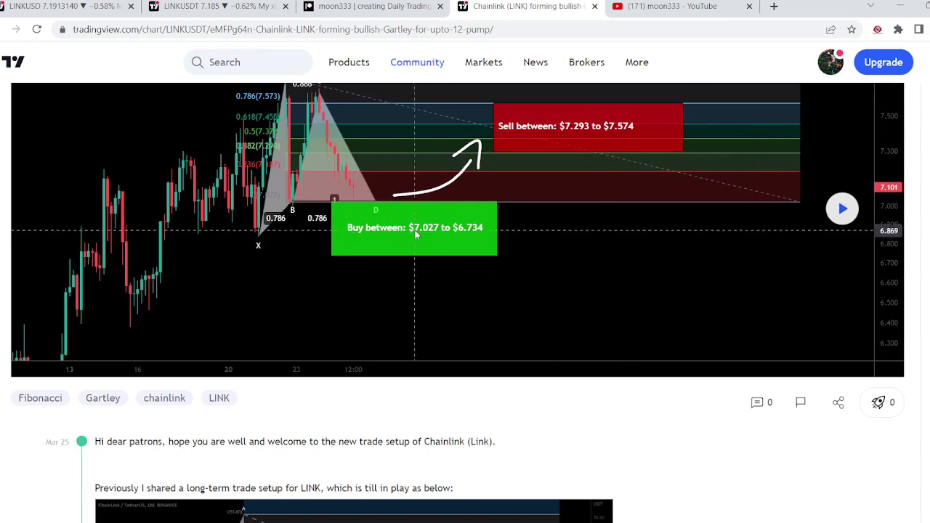
drag(460, 163, 459, 198)
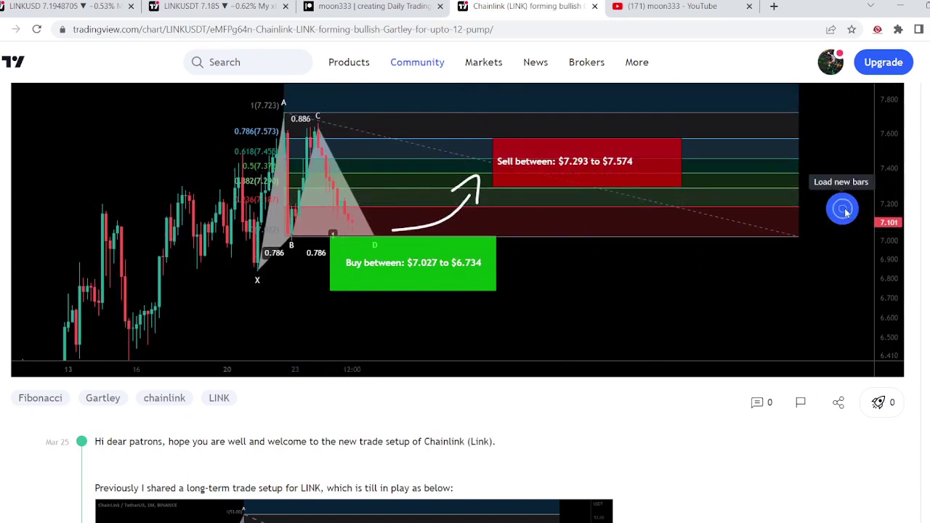
click(843, 209)
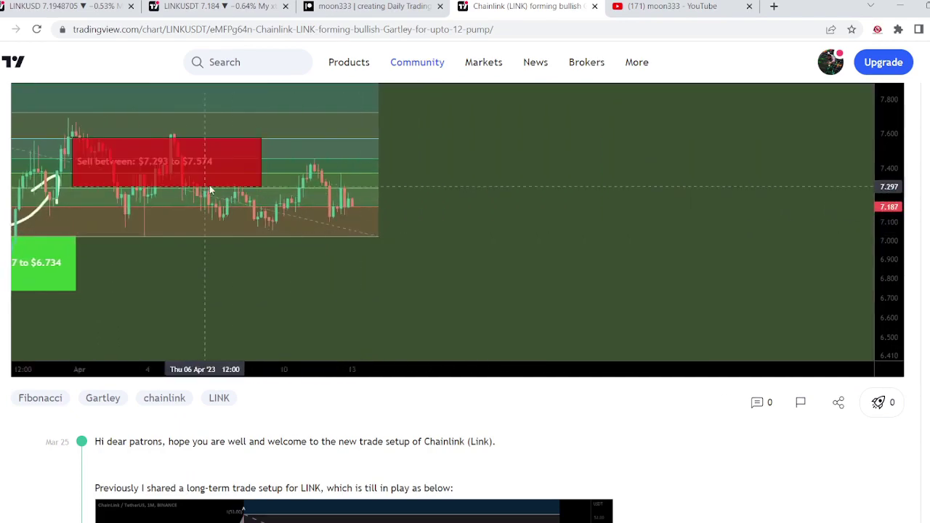
drag(209, 190, 442, 189)
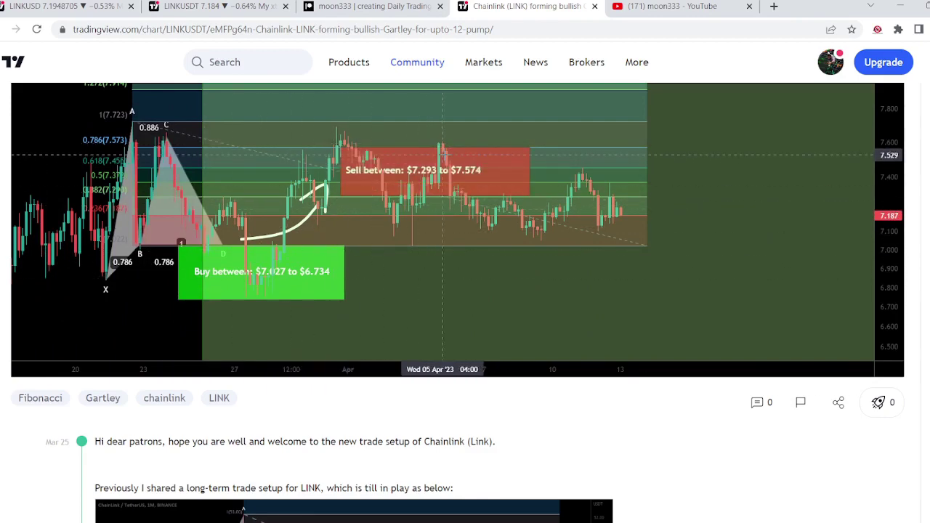
Pan the weekly LINKUSD chart from 2019 to 2024 to inspect the descending channel
click(69, 6)
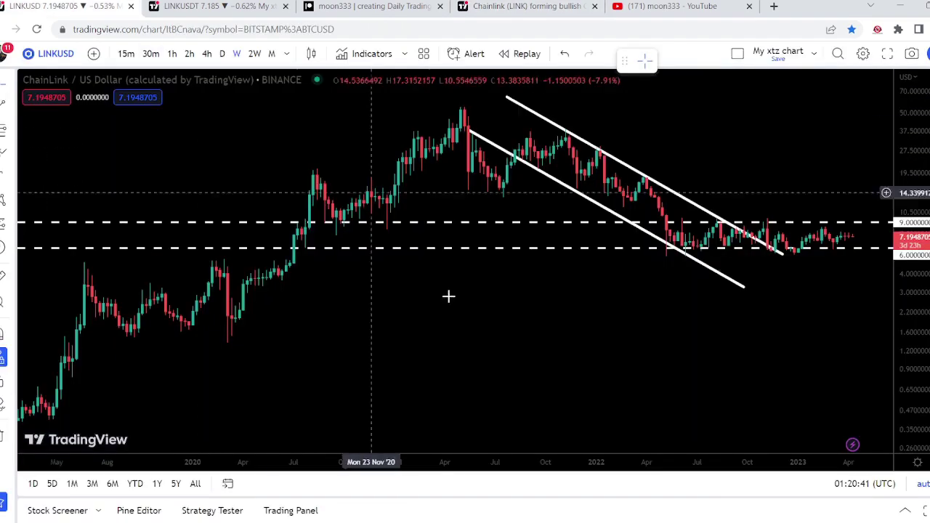
drag(475, 383, 440, 383)
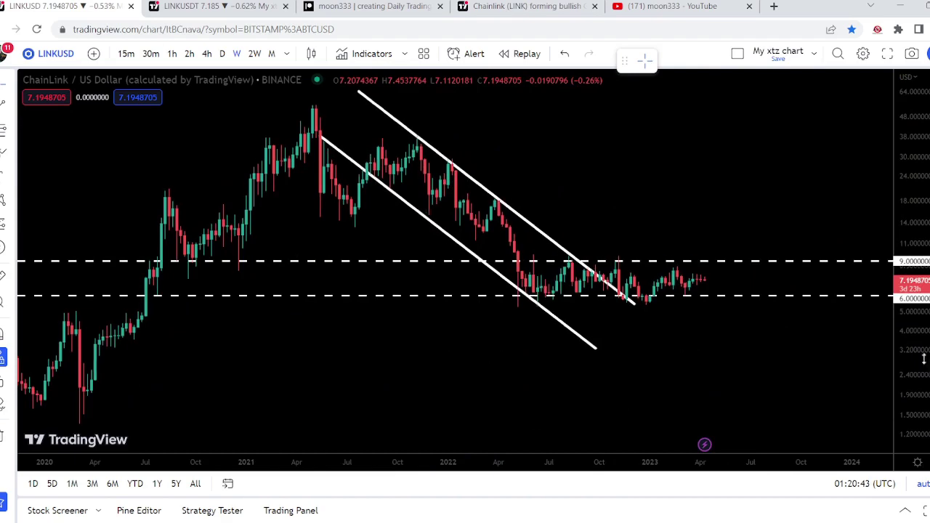
drag(649, 167, 623, 207)
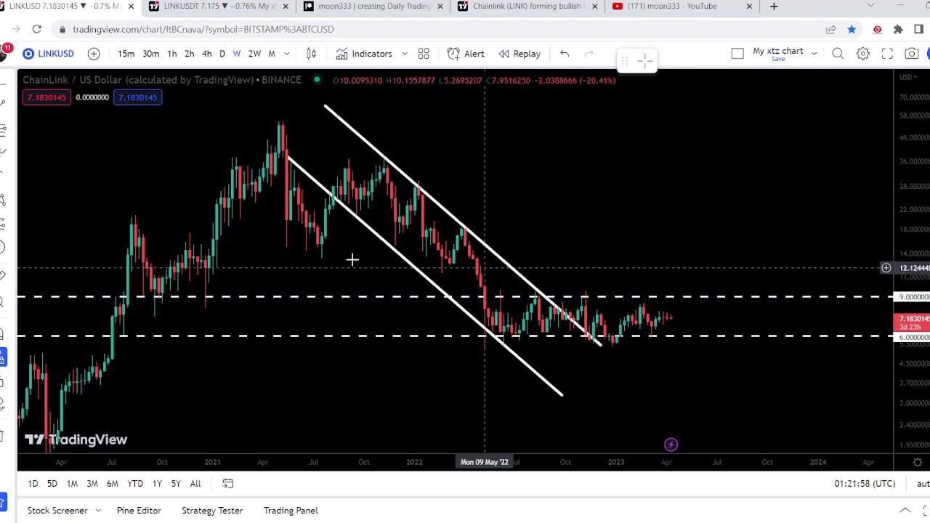
drag(109, 205, 348, 259)
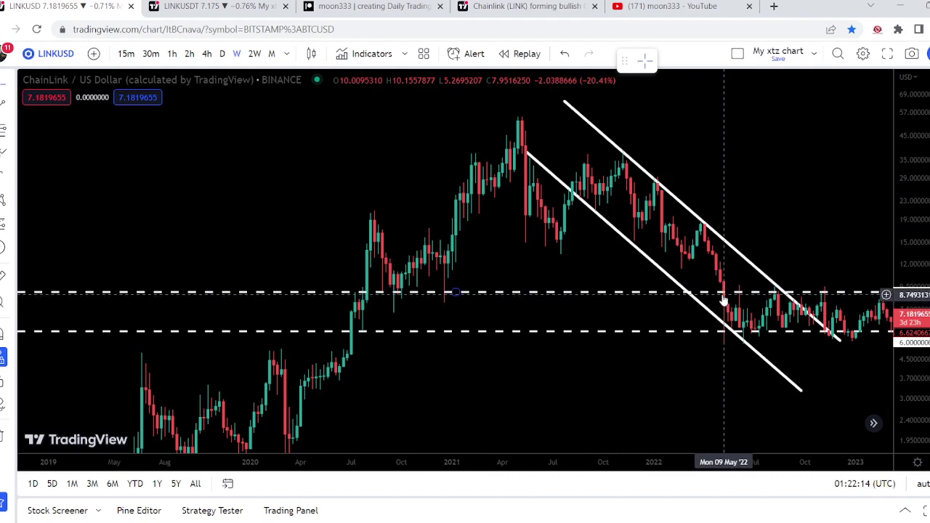
drag(787, 216, 674, 215)
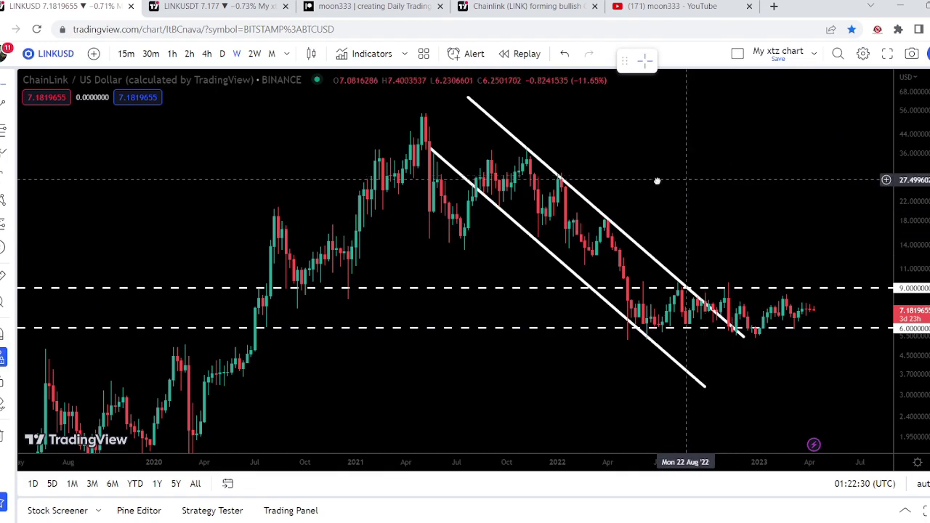
drag(656, 181, 598, 145)
click(208, 5)
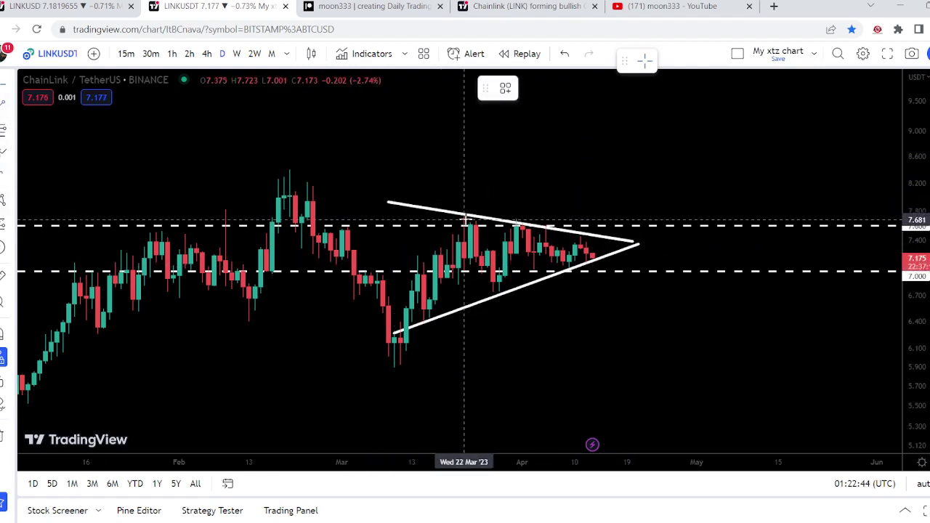
Add a vertical breakout projection up to about 8.787 above the triangle, then rescale the weekly LINKUSD chart
mouse_move(464, 213)
mouse_down()
mouse_move(464, 308)
mouse_move(598, 320)
mouse_up()
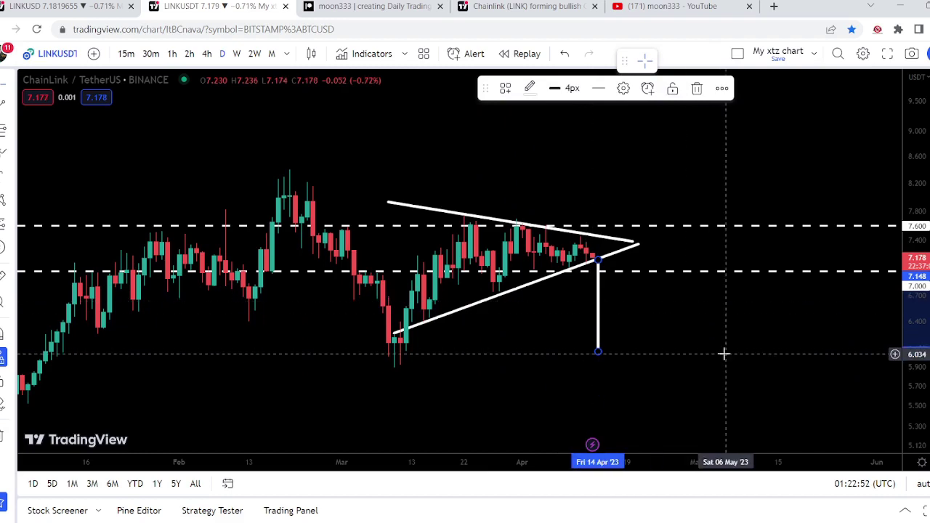
key(ctrl+shift+Tab)
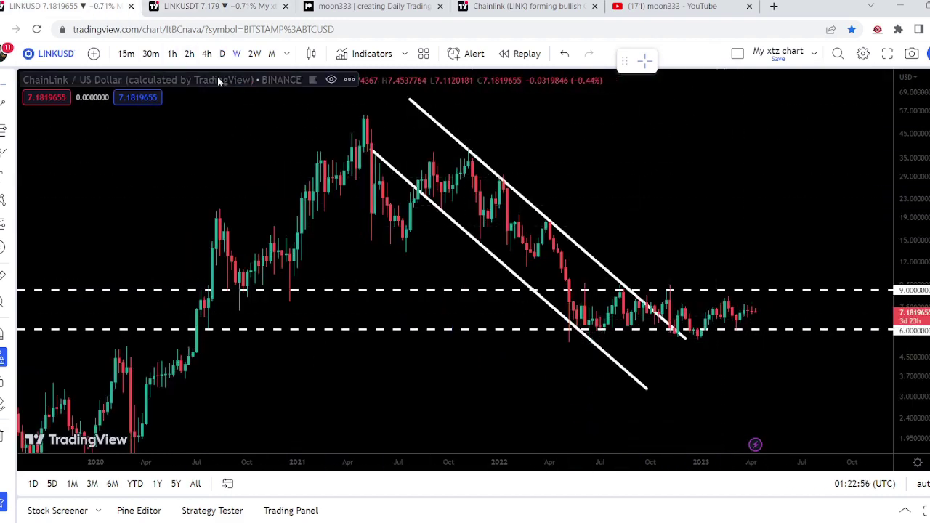
click(221, 7)
drag(597, 299, 603, 186)
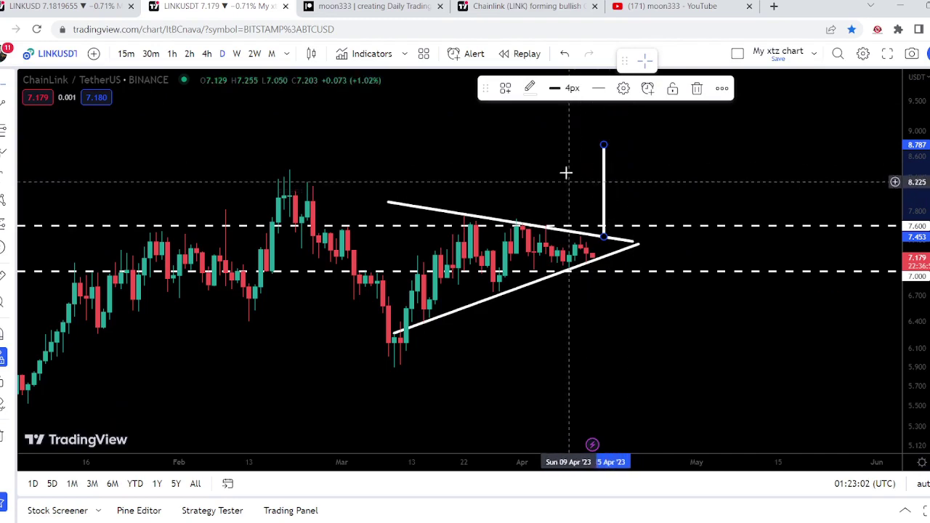
key(ctrl+shift+Tab)
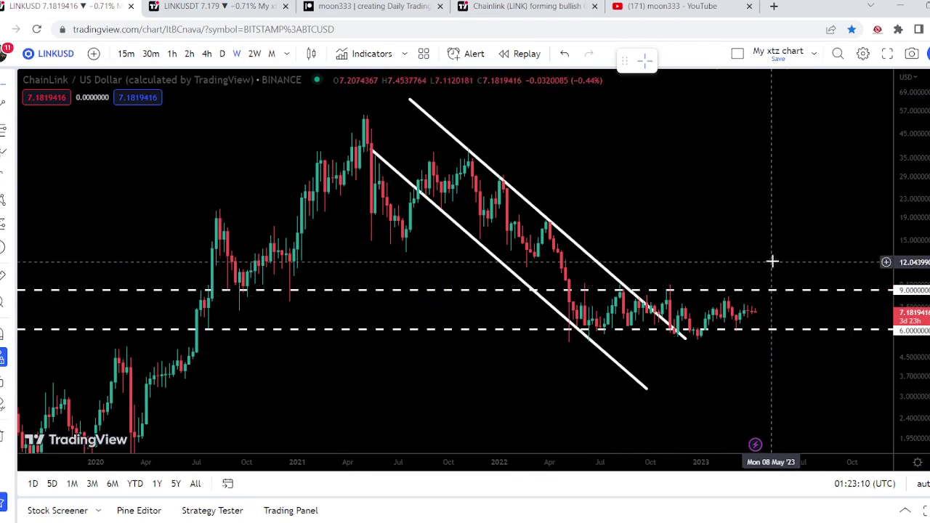
drag(924, 109, 923, 122)
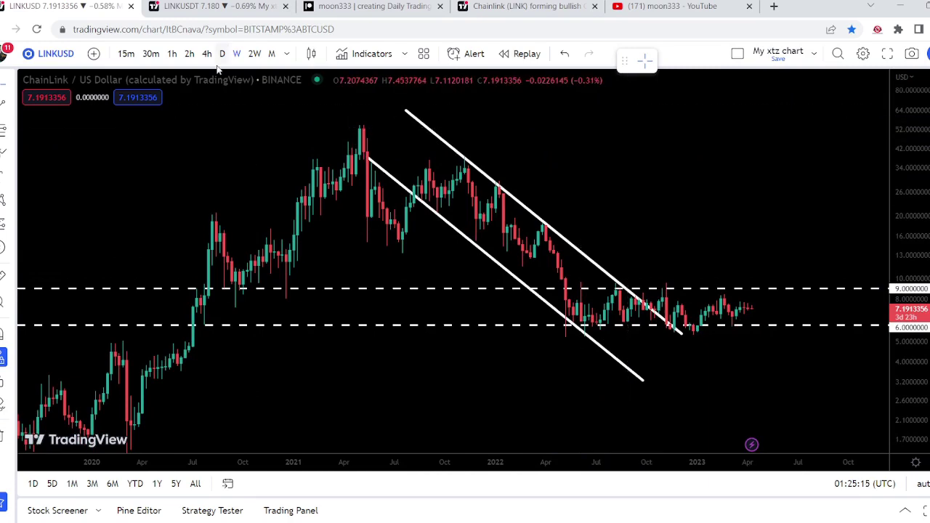
Scroll the YouTube Membership page past the WOO Network setup to the Lido DAO BAT post
click(231, 6)
click(353, 5)
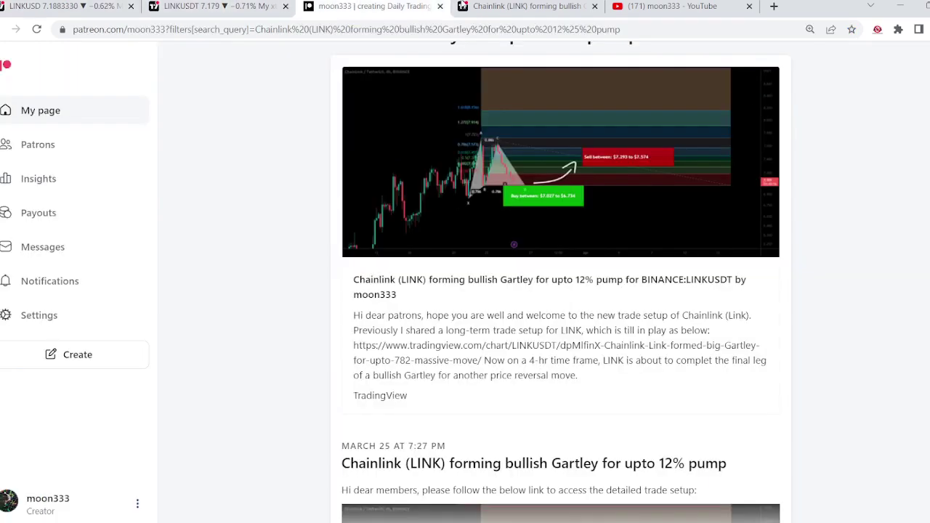
click(513, 5)
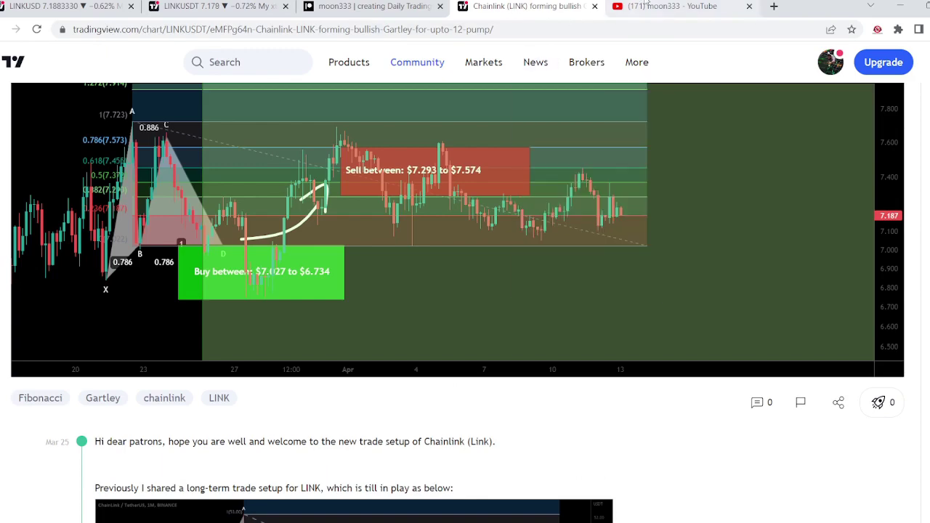
click(665, 6)
scroll(737, 256, down, 1)
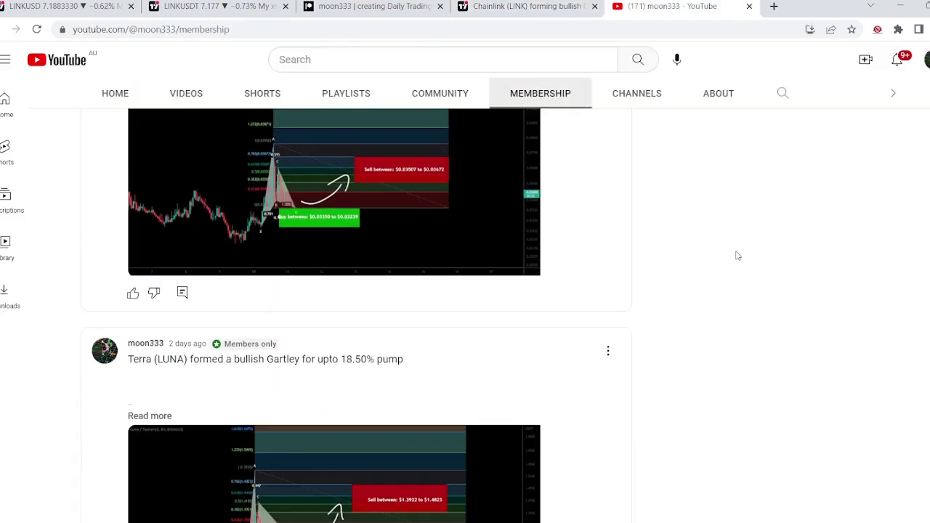
scroll(737, 256, down, 10)
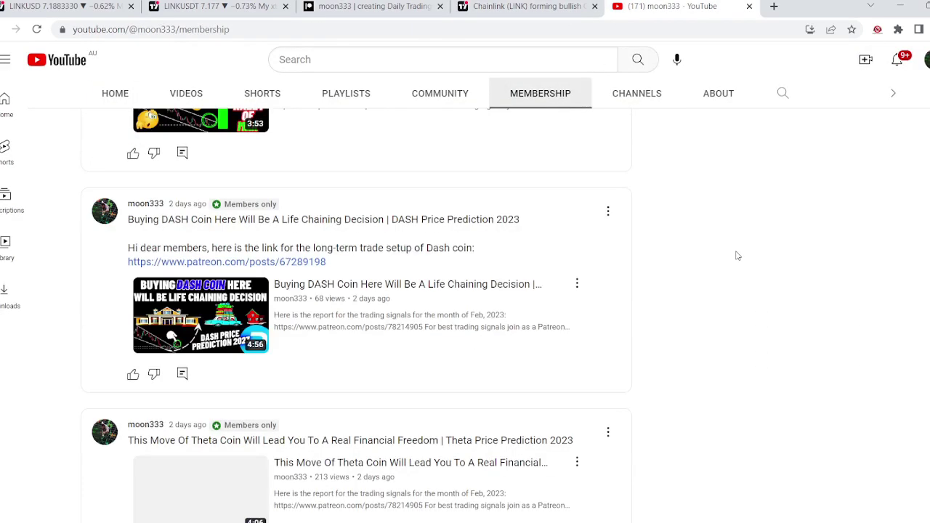
scroll(737, 255, down, 12)
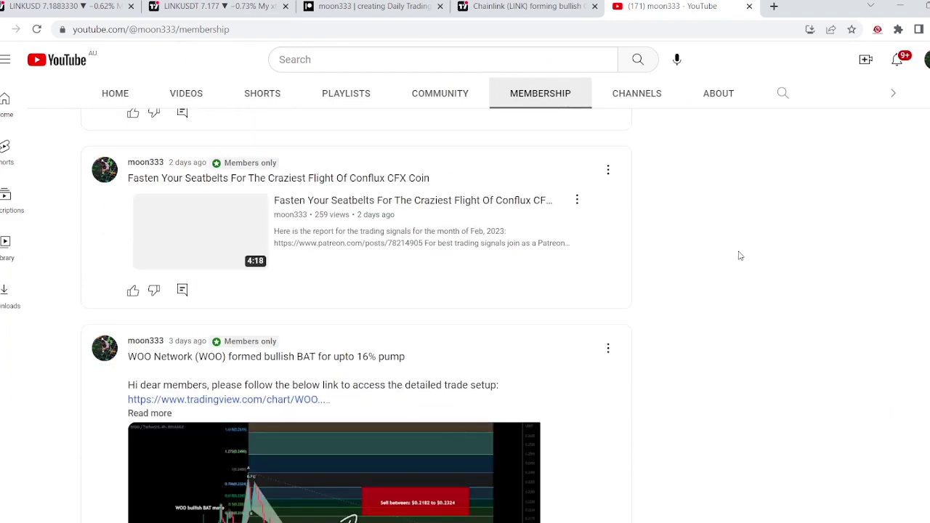
scroll(740, 256, down, 7)
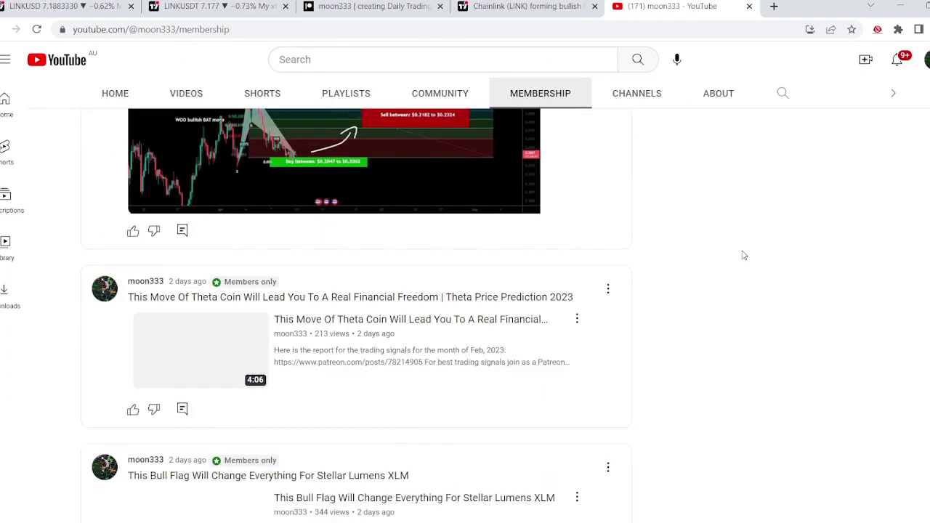
scroll(743, 255, down, 15)
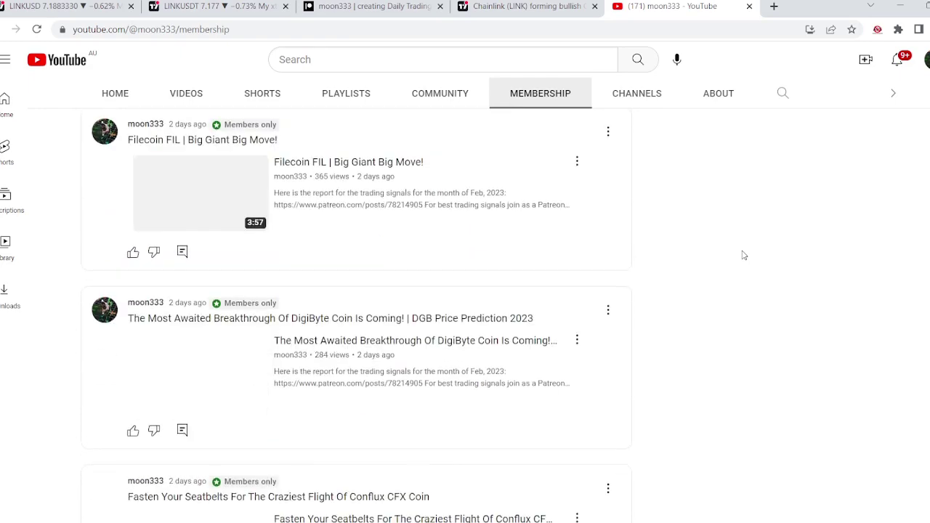
scroll(743, 255, down, 5)
scroll(743, 255, down, 4)
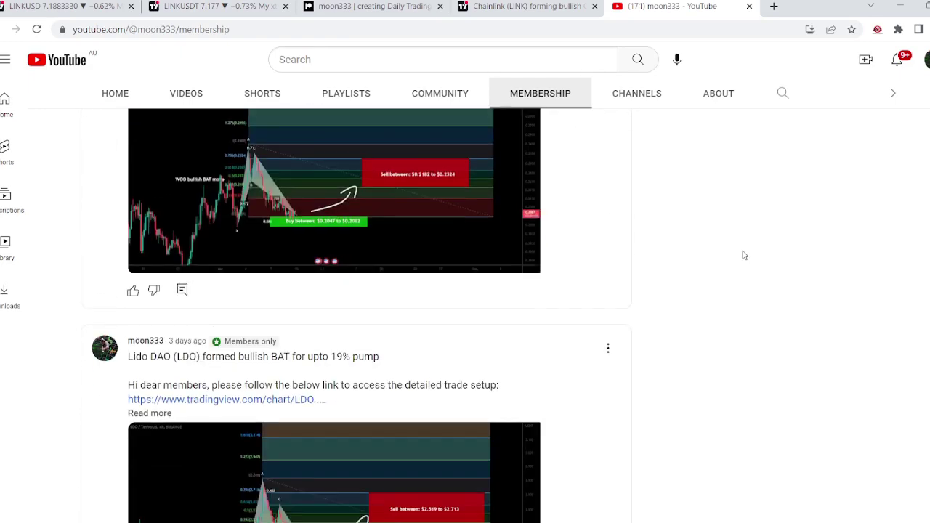